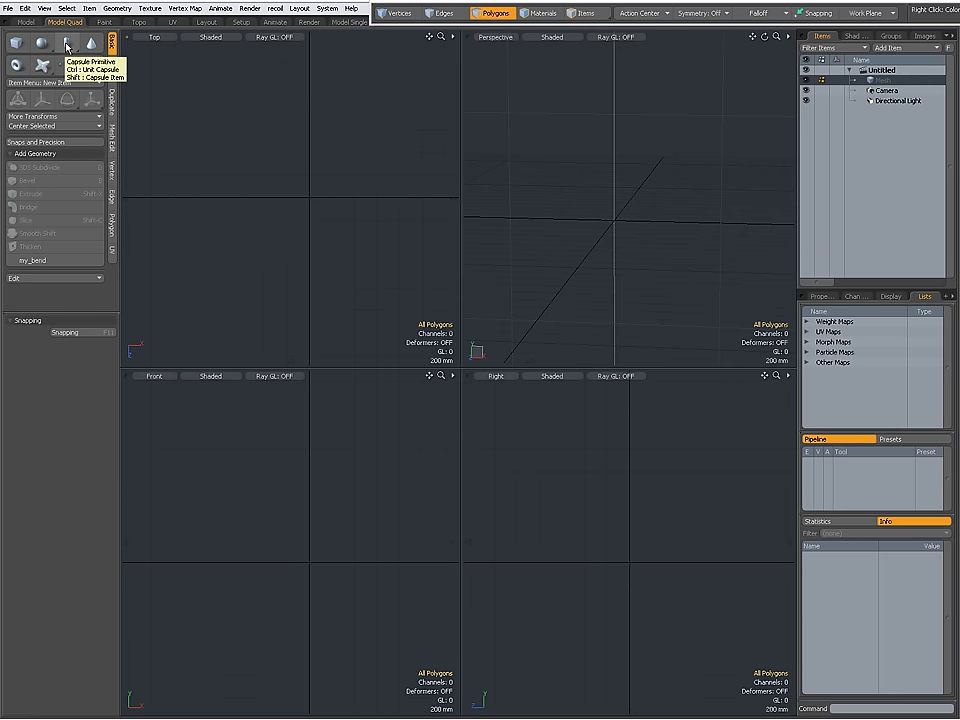
- Draw a capsule primitive with a radius of about 580 mm in the Top view
{"action": "left_click", "coordinate": [67, 45]}
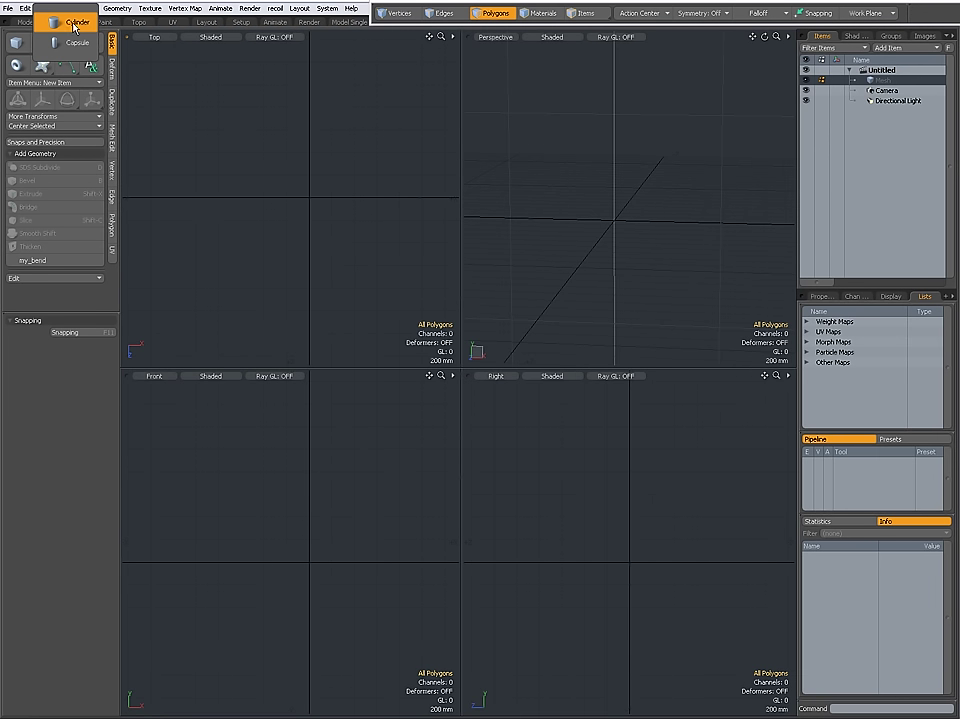
{"action": "left_click", "coordinate": [74, 45]}
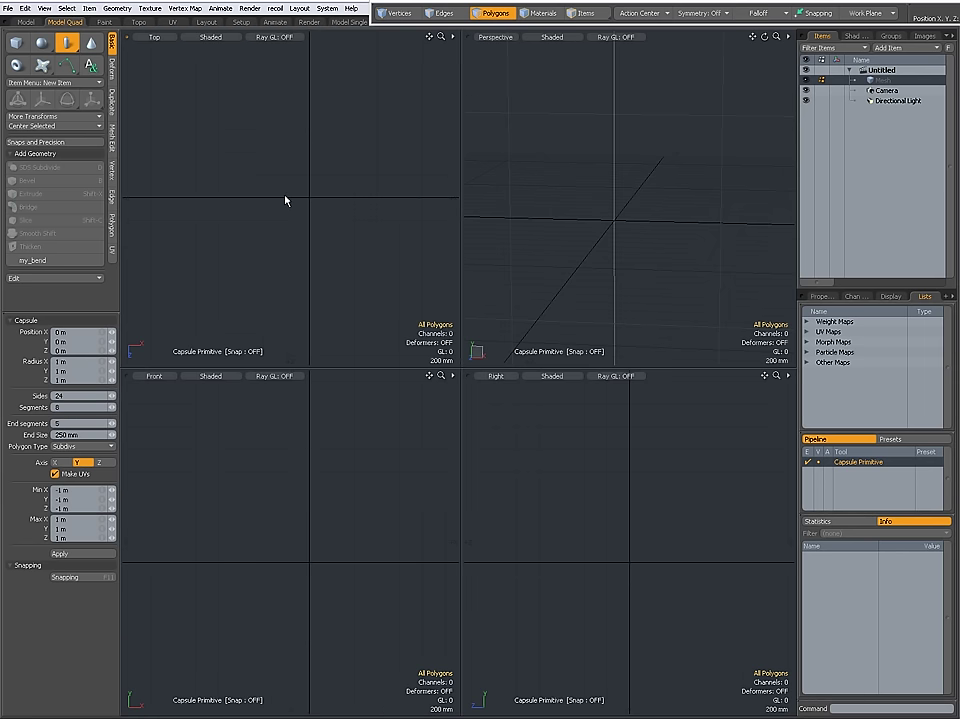
{"action": "left_click_drag", "start_coordinate": [284, 199], "coordinate": [271, 268]}
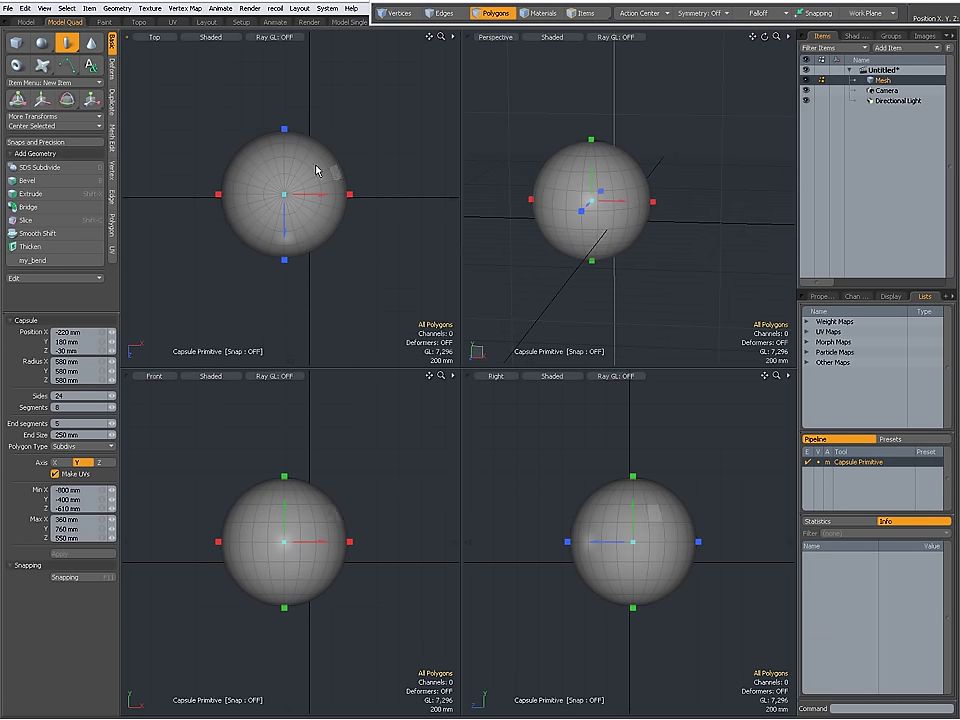
- Set the capsule's position to 0 m and its radius to 1 m on all three axes
{"action": "left_click", "coordinate": [101, 333]}
{"action": "type", "text": "0"}
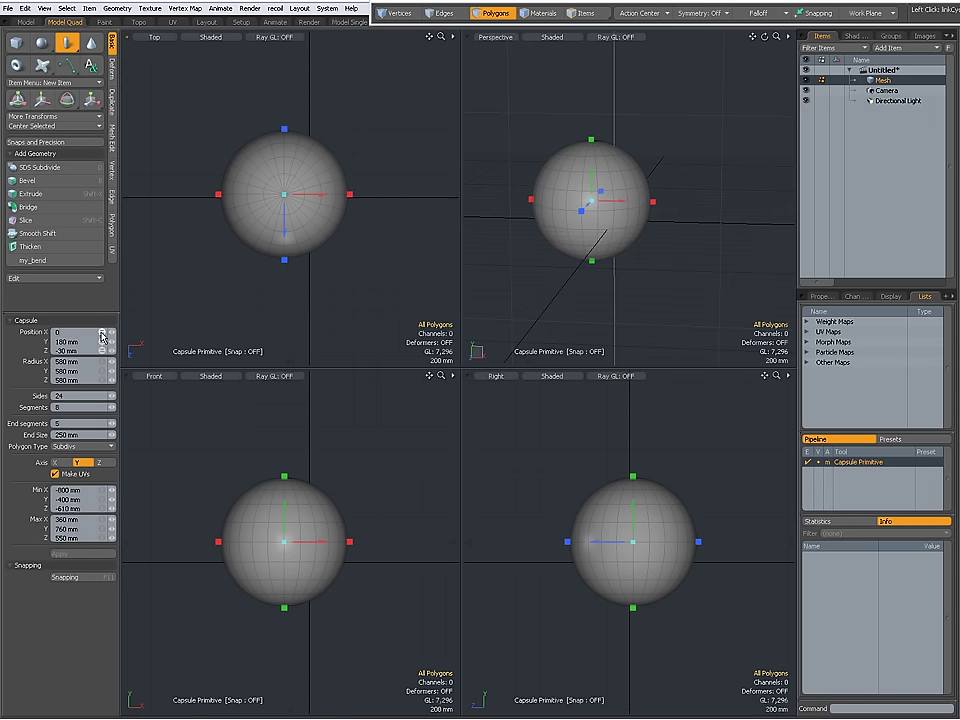
{"action": "key", "text": "Return"}
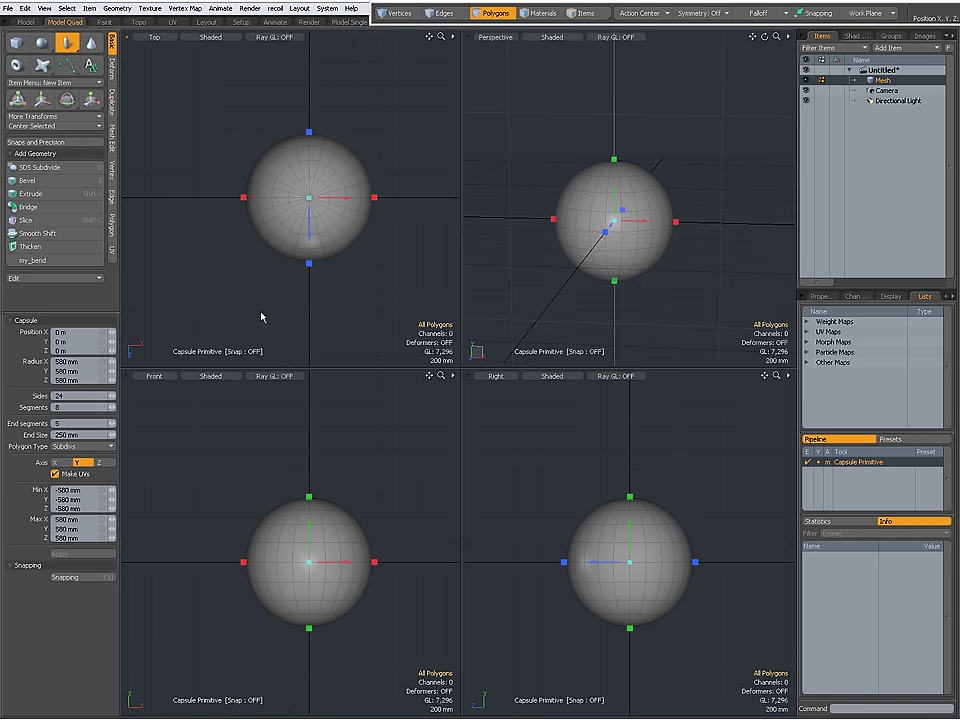
{"action": "left_click", "coordinate": [103, 365]}
{"action": "type", "text": "1"}
{"action": "key", "text": "Return"}
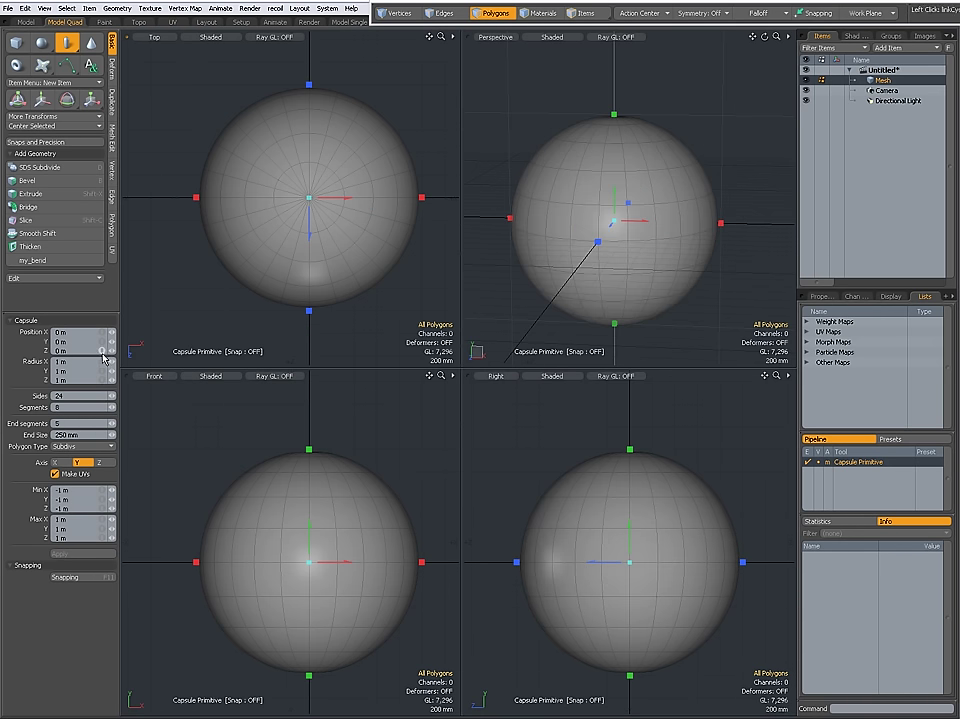
- Stretch the capsule upward from its top handle in the Front view to a Y radius of about 1.82 m
{"action": "left_click_drag", "start_coordinate": [346, 492], "coordinate": [313, 377], "text": "ctrl+alt"}
{"action": "key", "text": "a"}
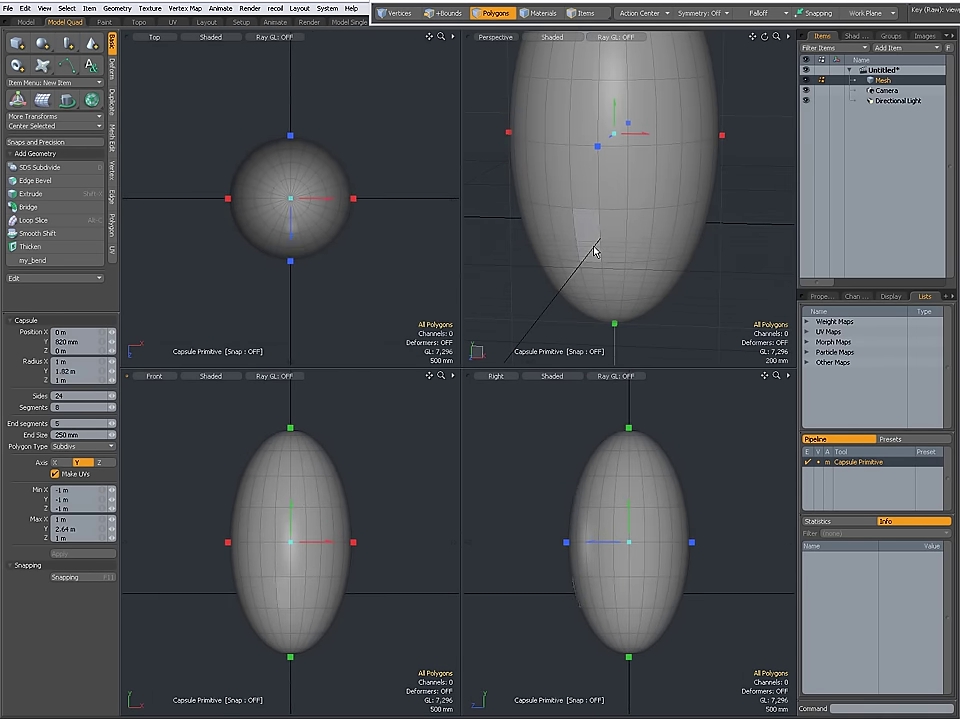
{"action": "key", "text": "a"}
{"action": "left_click_drag", "start_coordinate": [676, 255], "coordinate": [635, 237], "text": "ctrl+alt"}
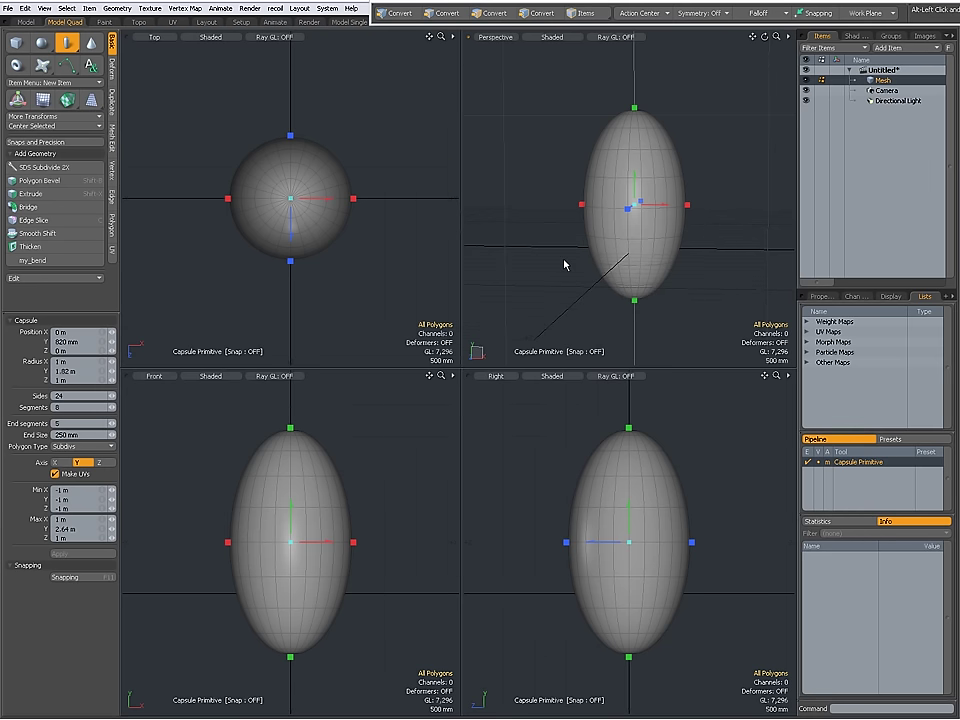
- Set the capsule's sides to 10 and its segments to 1
{"action": "key", "text": "3"}
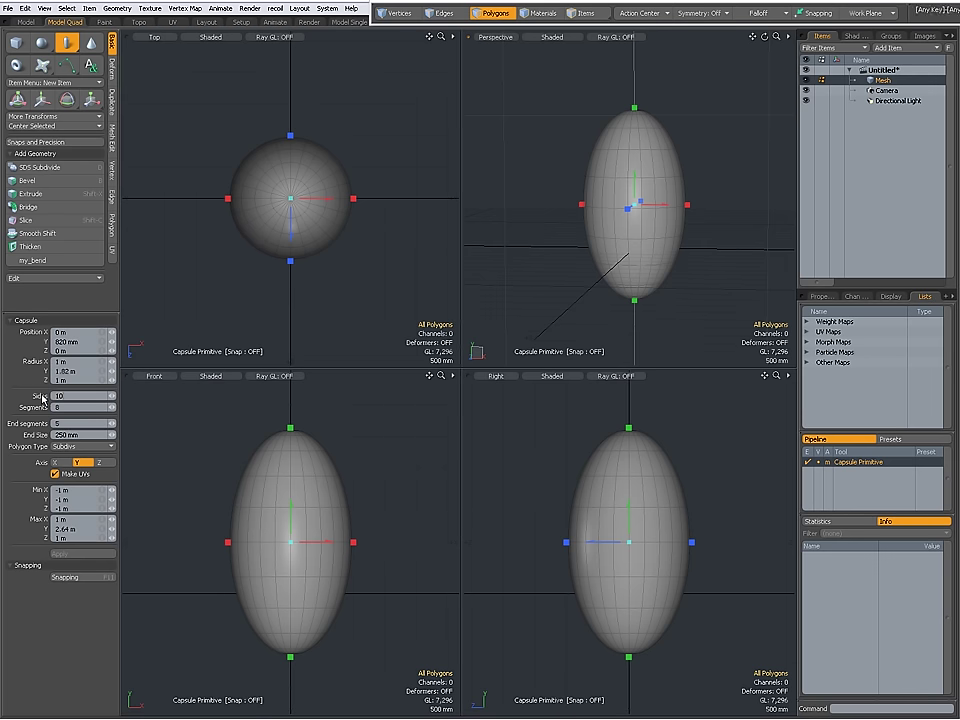
{"action": "key", "text": "Return"}
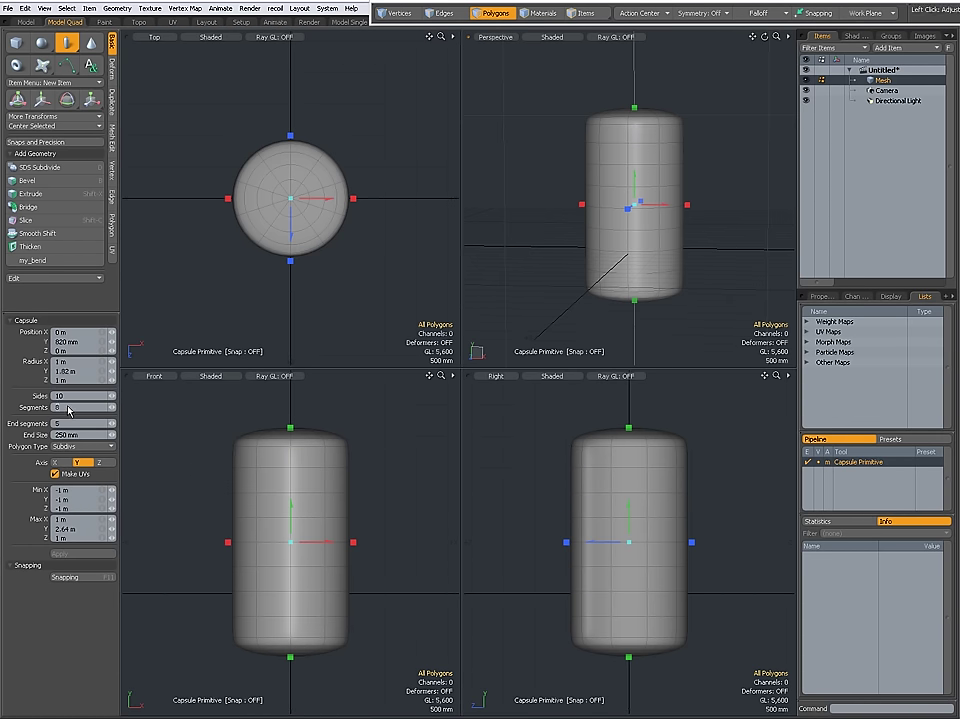
{"action": "scroll", "coordinate": [68, 410], "scroll_direction": "down", "scroll_amount": 7}
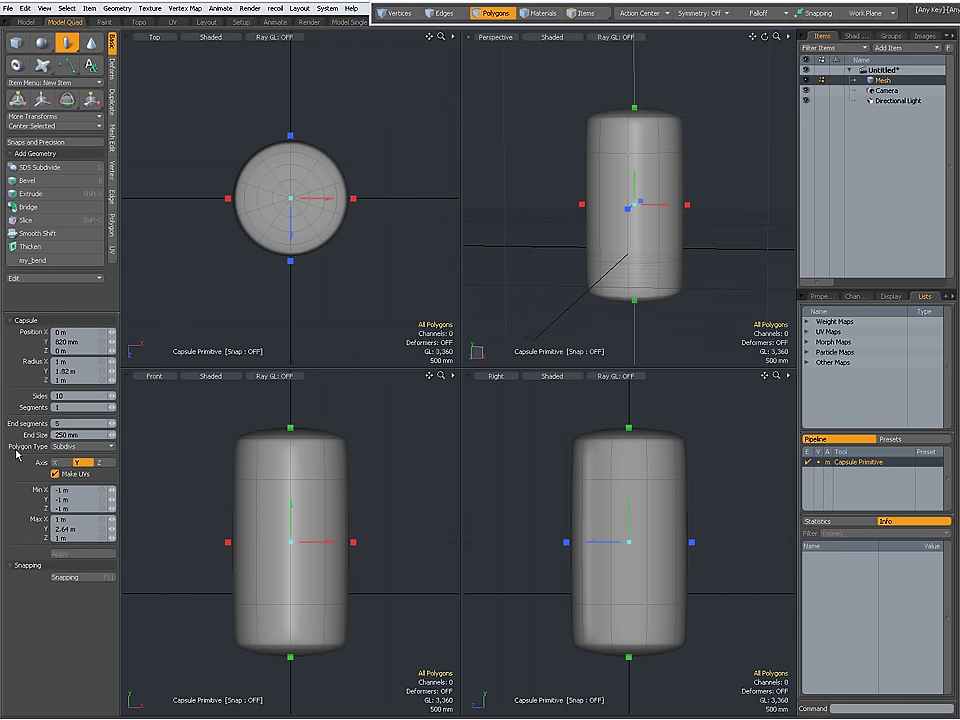
- Change the capsule's polygon type to Face and set its end segments to 1
{"action": "left_click", "coordinate": [74, 447]}
{"action": "left_click", "coordinate": [70, 438]}
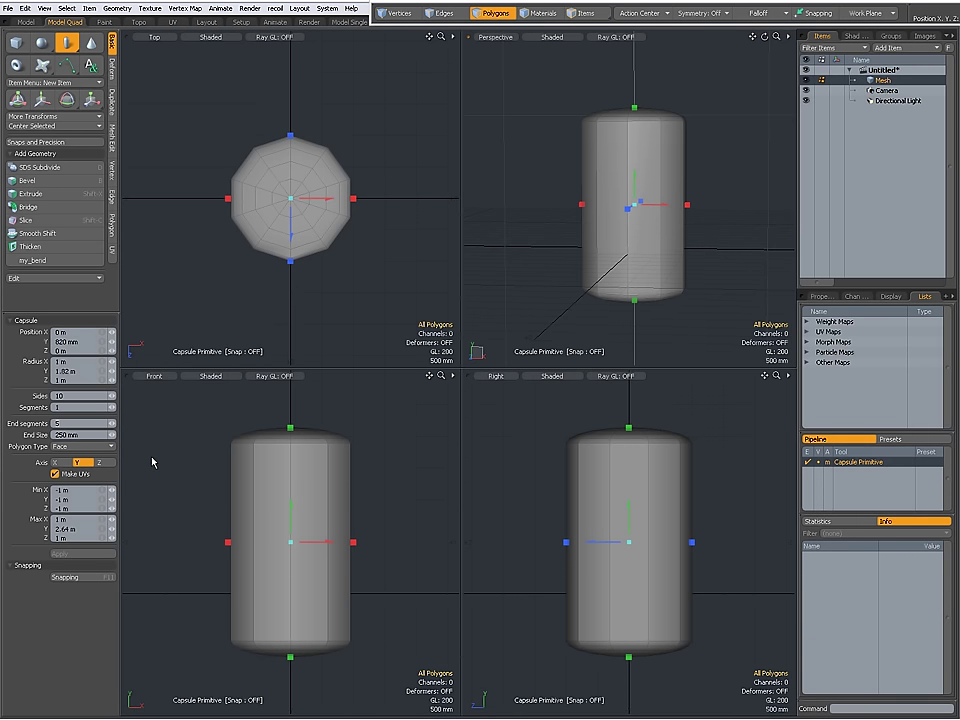
{"action": "key", "text": "BackSpace"}
{"action": "type", "text": "1"}
{"action": "key", "text": "Return"}
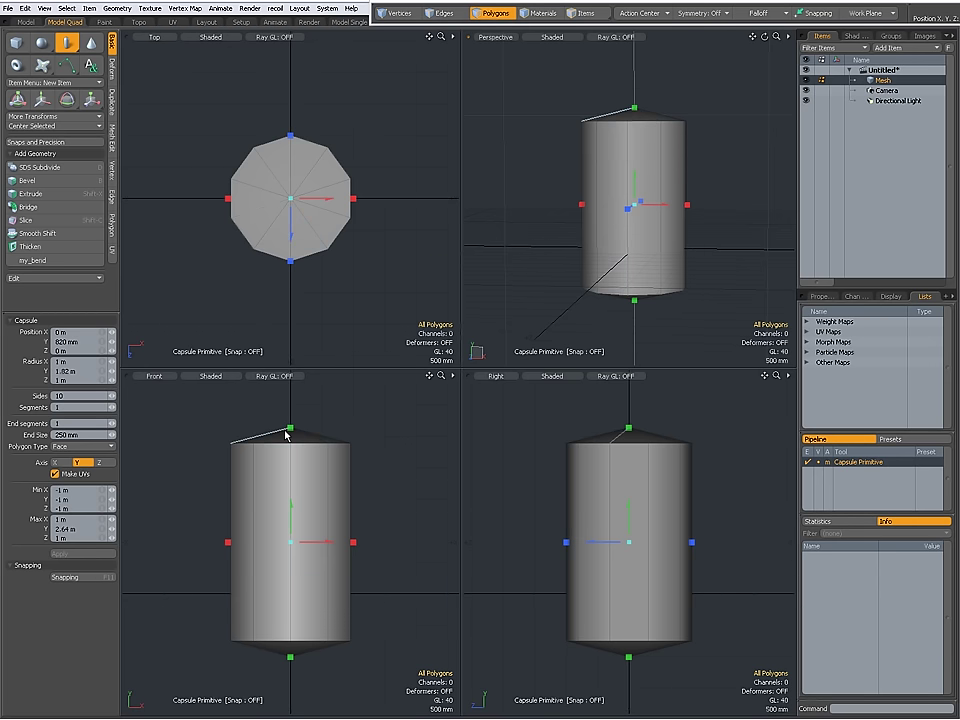
- Set the capsule's end size to 1 m
{"action": "left_click", "coordinate": [79, 436]}
{"action": "type", "text": "1"}
{"action": "key", "text": "Return"}
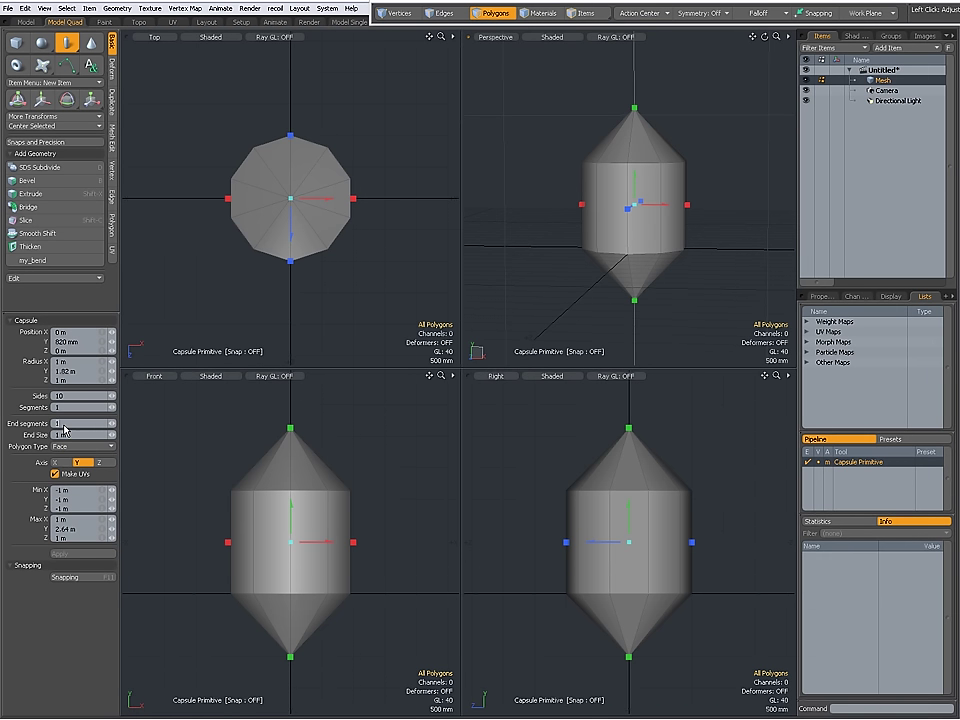
- Set the capsule's end segments to 5 and its segments to 10
{"action": "key", "text": "Return"}
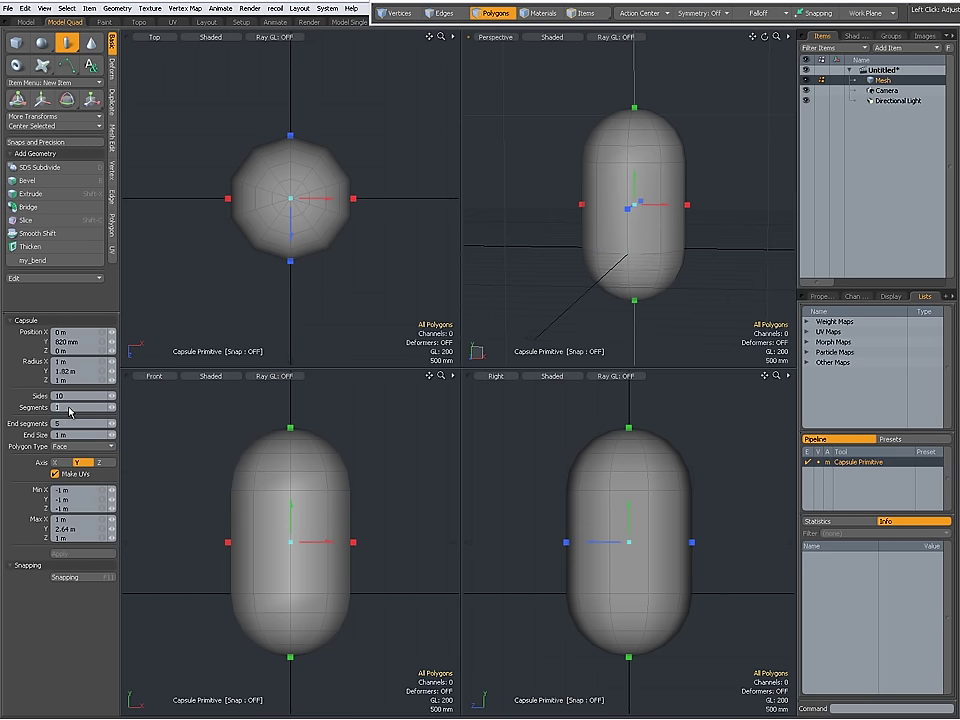
{"action": "key", "text": "Return"}
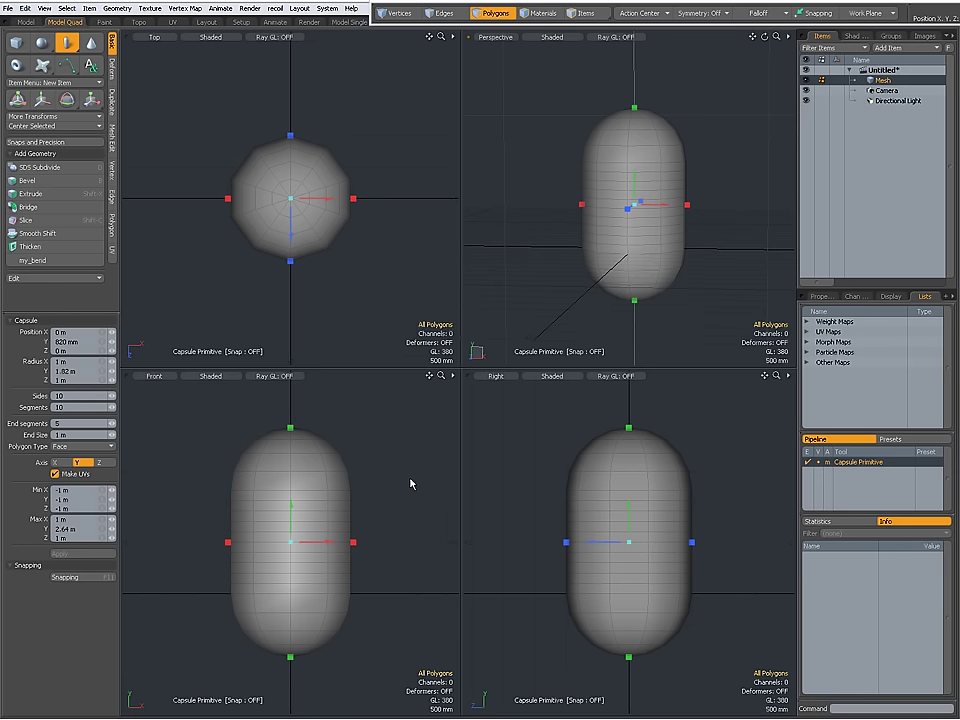
- Try the capsule with its axis on X and on Z, and return the axis to Y
{"action": "left_click", "coordinate": [57, 463]}
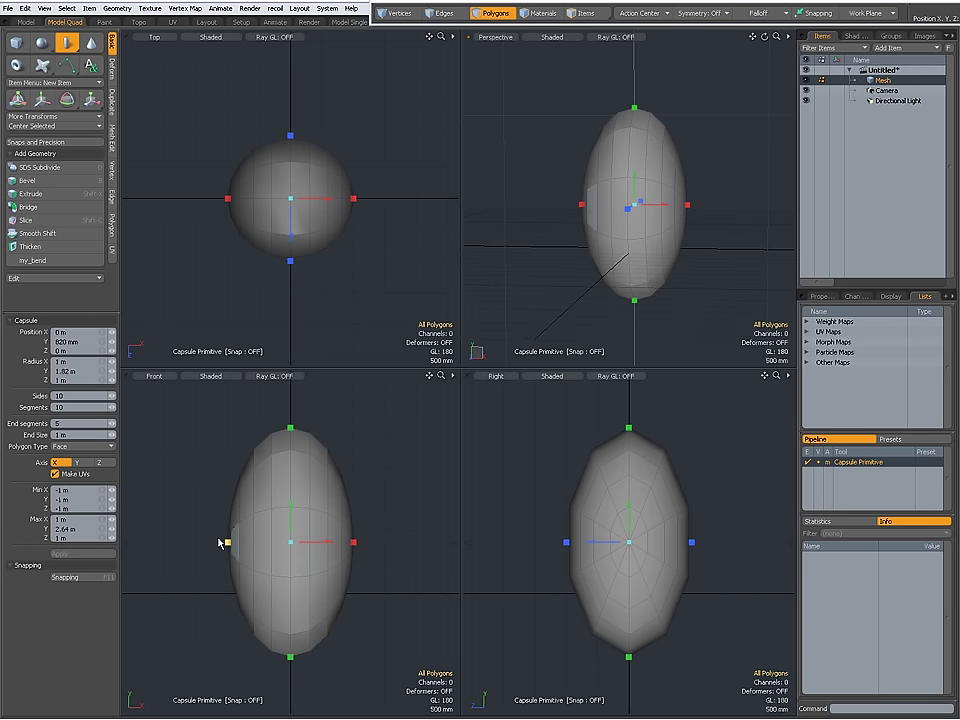
{"action": "left_click", "coordinate": [76, 462]}
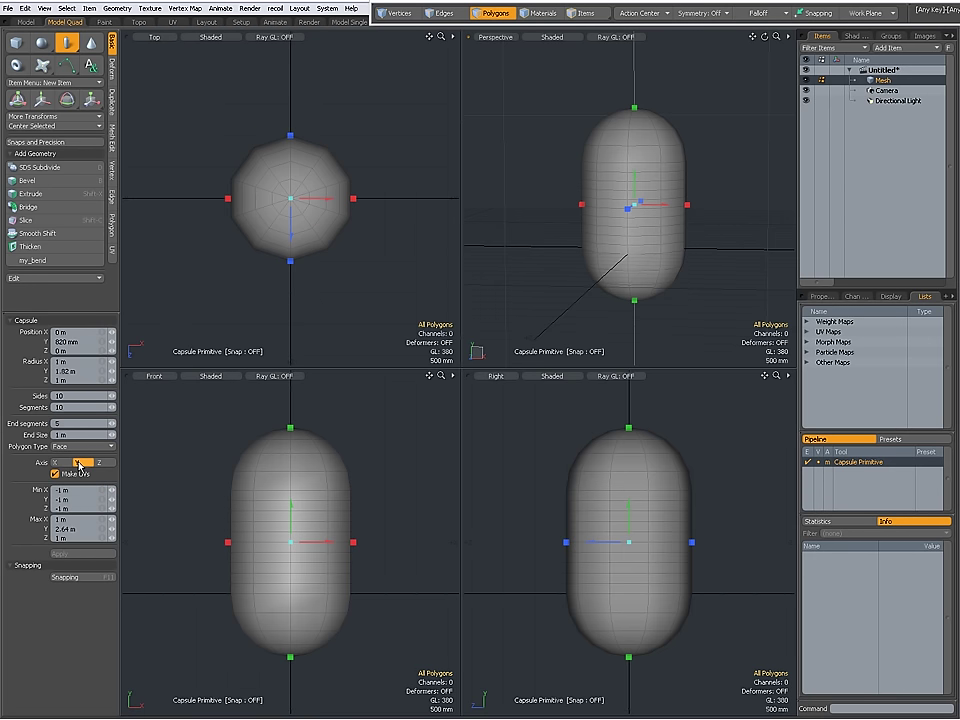
{"action": "left_click", "coordinate": [100, 463]}
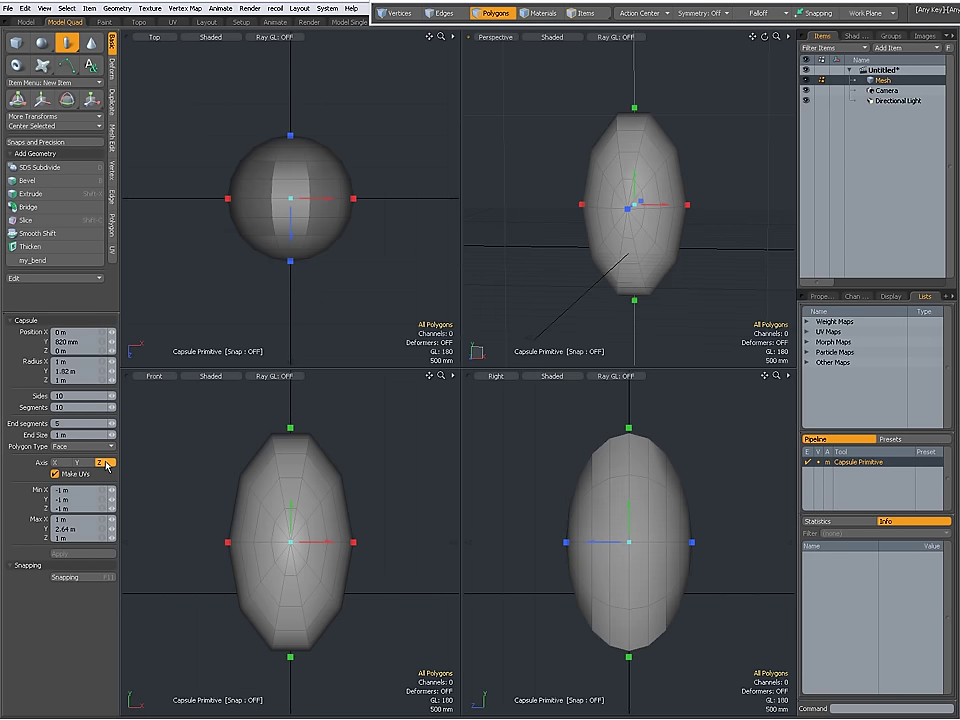
{"action": "left_click", "coordinate": [77, 462]}
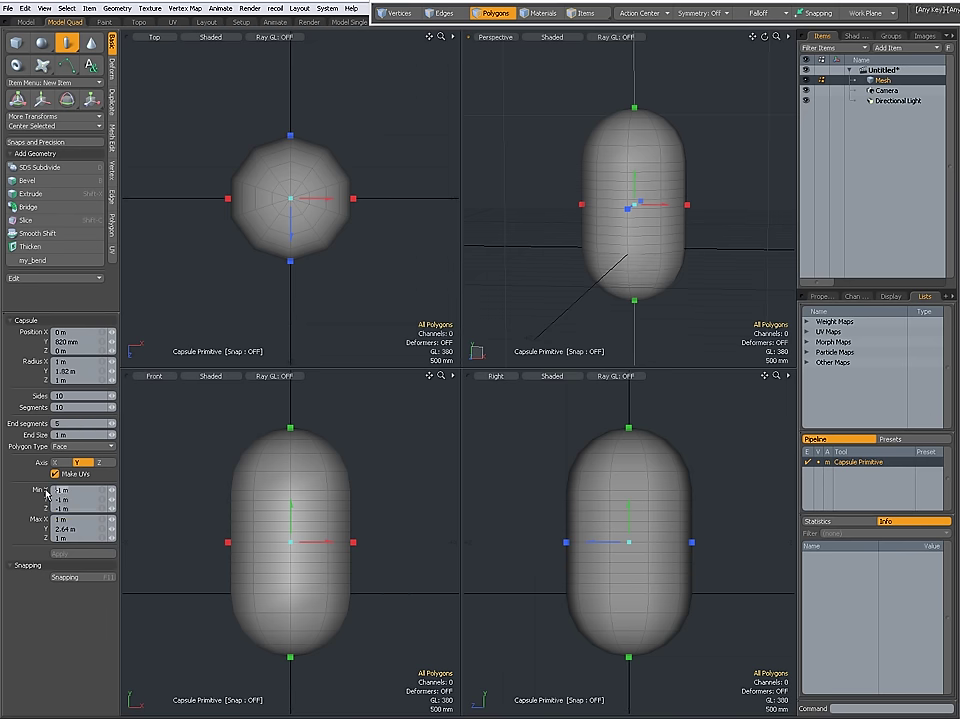
- Set the capsule's X bounds to a minimum of 0 m and a maximum of 2 m
{"action": "key", "text": "Return"}
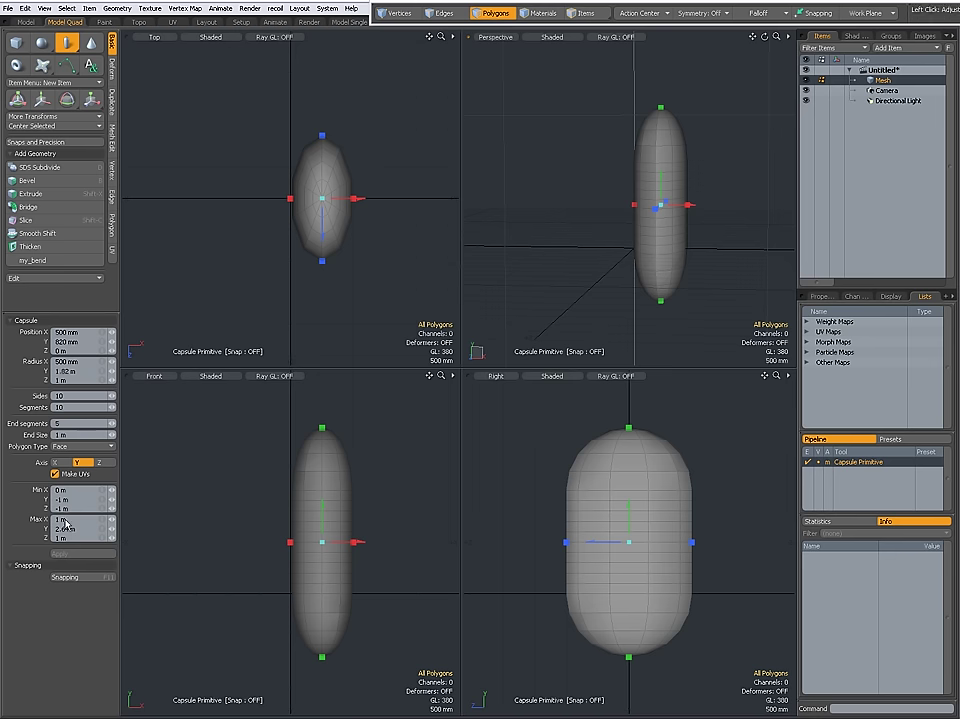
{"action": "key", "text": "Return"}
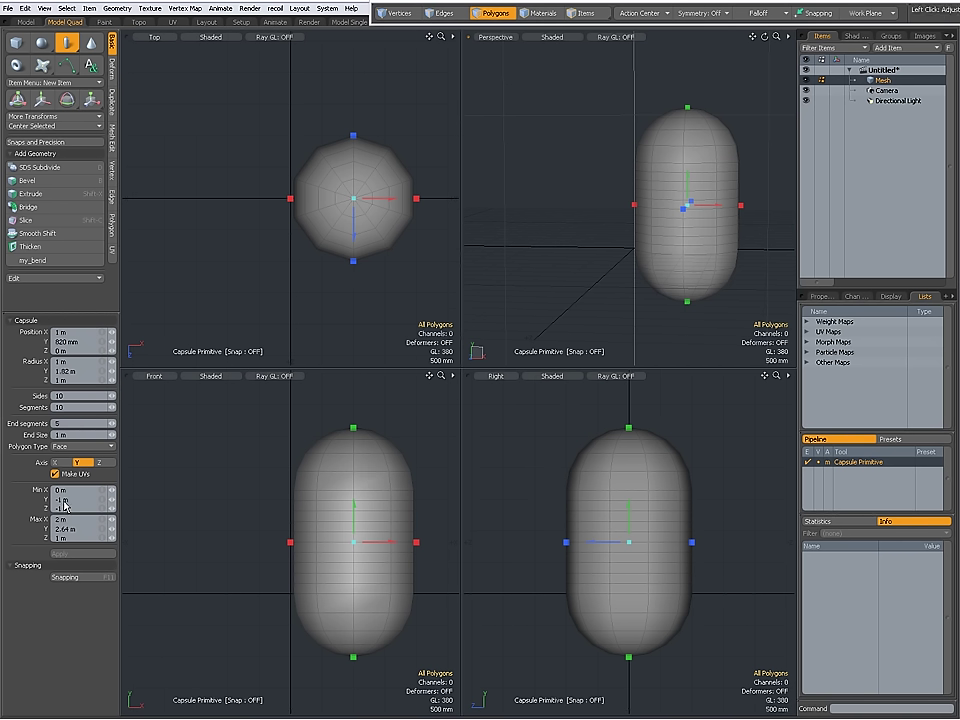
- Try the capsule's maximum Y bound at 0 m and at 3 m
{"action": "left_click", "coordinate": [68, 530]}
{"action": "type", "text": "0"}
{"action": "key", "text": "Return"}
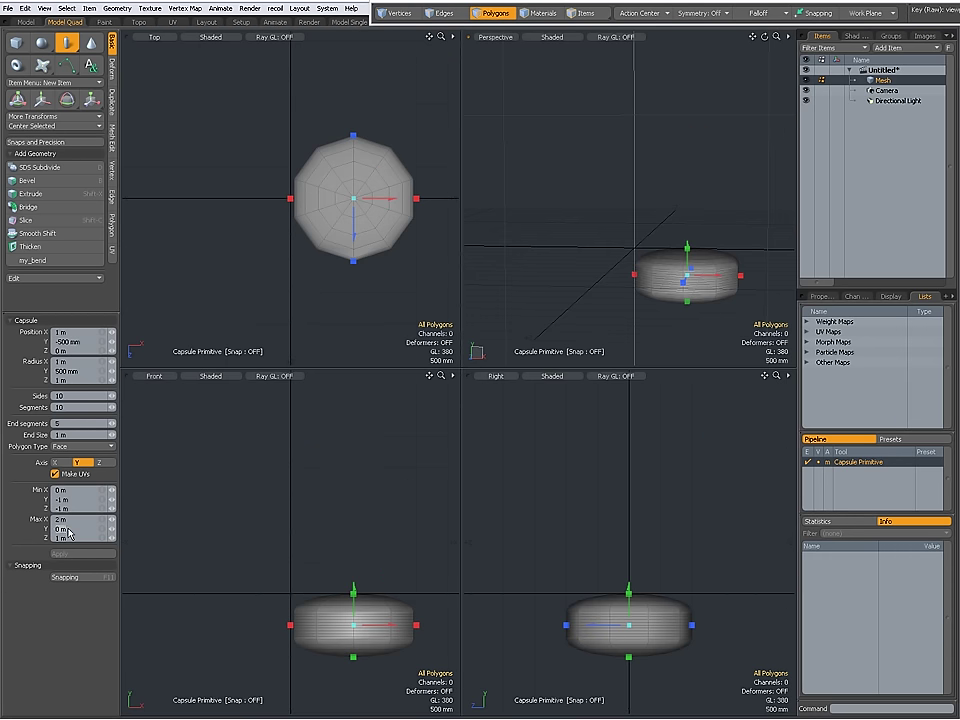
{"action": "type", "text": "3"}
{"action": "key", "text": "Return"}
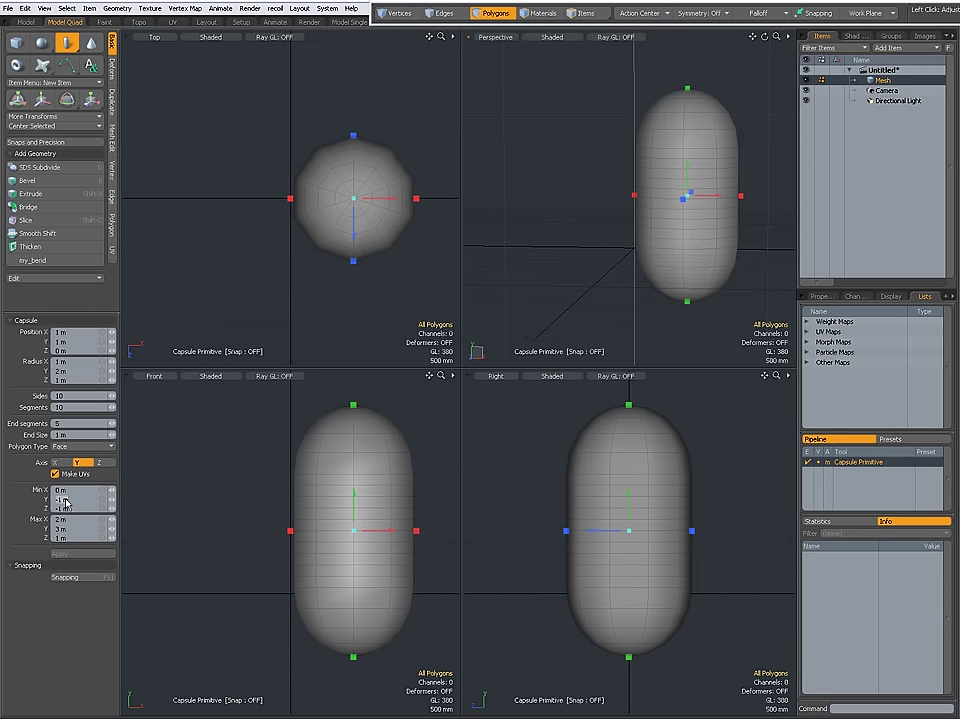
- Set the capsule's minimum Y bound to 0 m and its maximum Y bound to 4 m
{"action": "left_click", "coordinate": [66, 503]}
{"action": "type", "text": "0"}
{"action": "key", "text": "Return"}
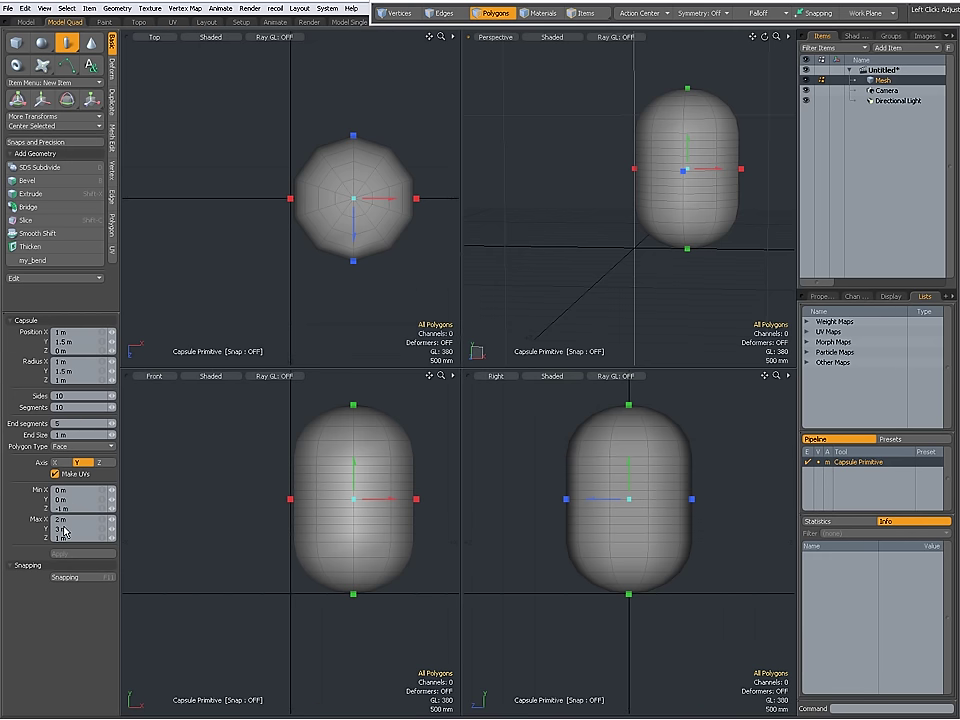
{"action": "left_click", "coordinate": [64, 531]}
{"action": "type", "text": "4"}
{"action": "key", "text": "Return"}
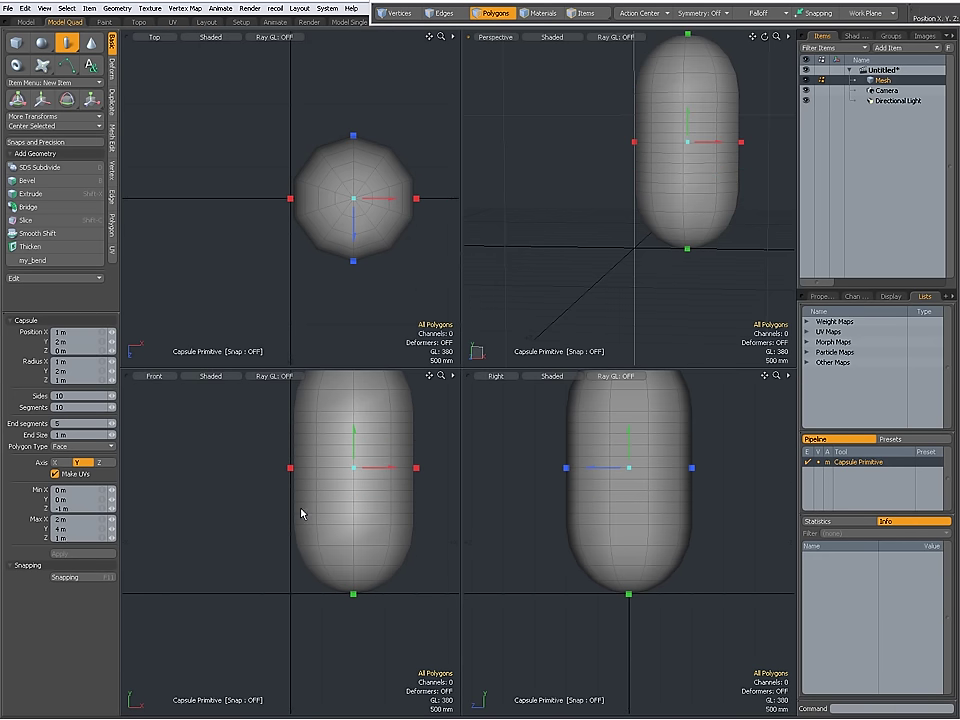
{"action": "key", "text": "shift+a"}
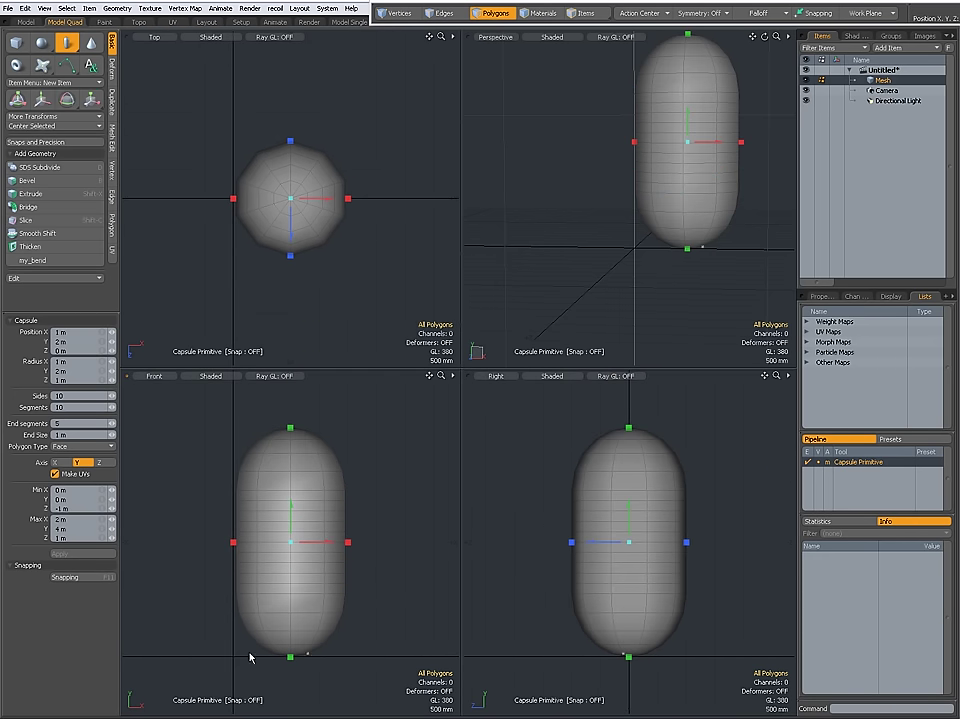